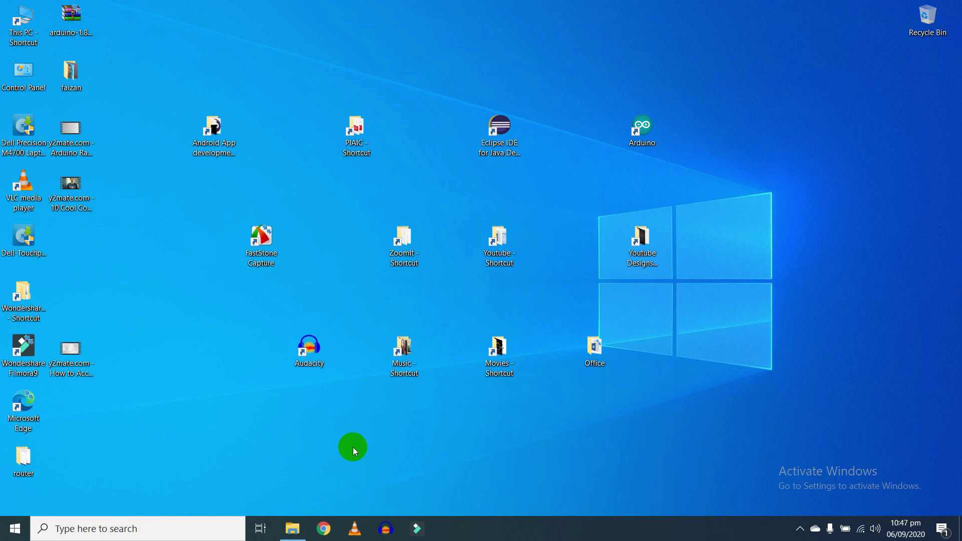
Preview the How to install VLC in Linux video in VLC around 00:19, then close it.
left_click(293, 528)
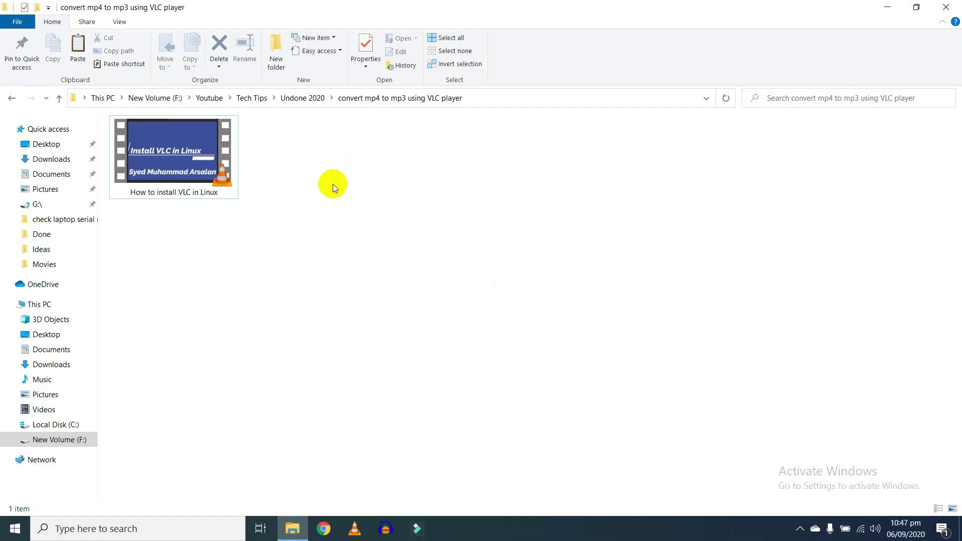
double_click(167, 160)
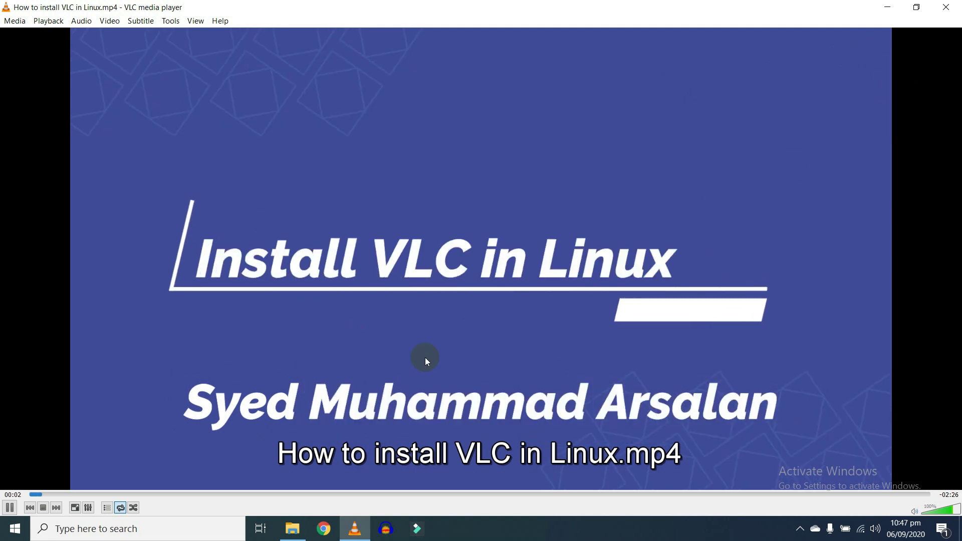
left_click(140, 497)
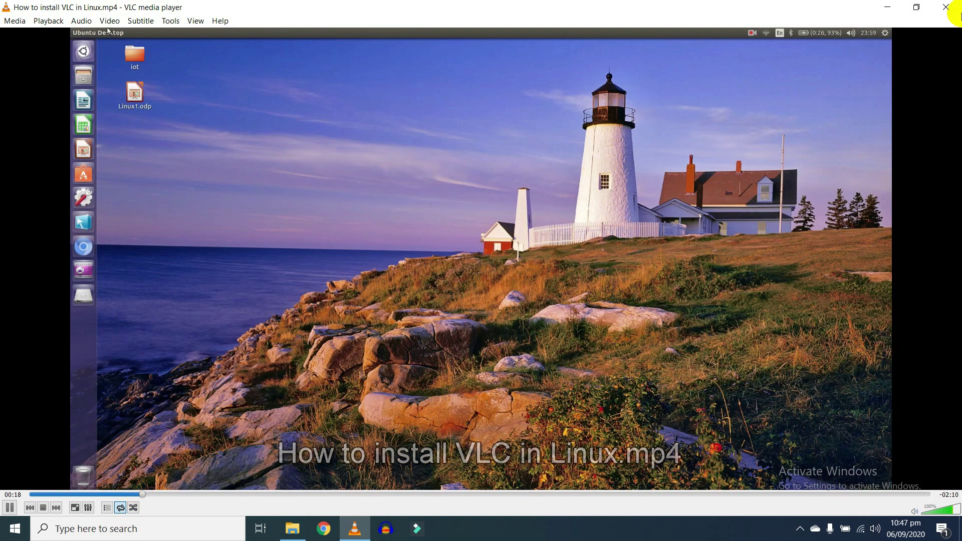
left_click(948, 8)
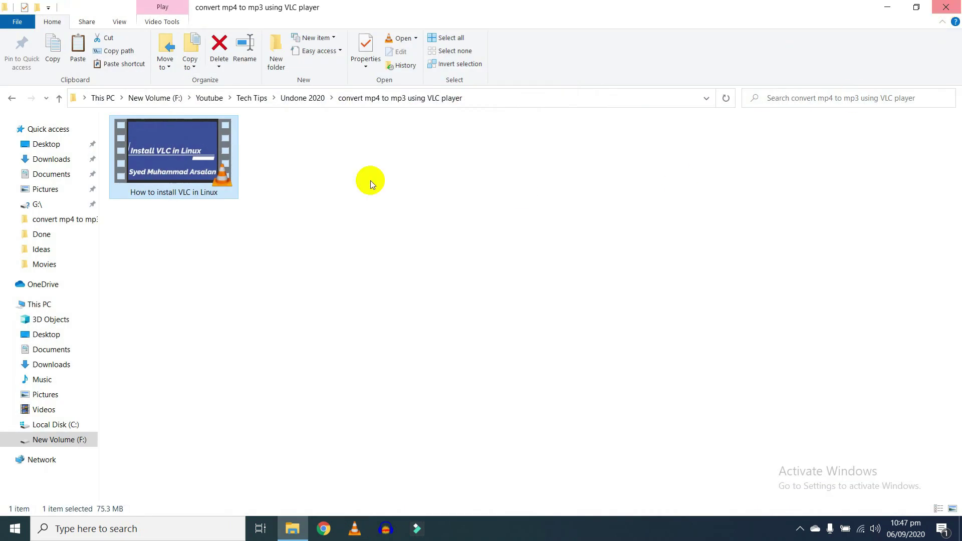
left_click(331, 235)
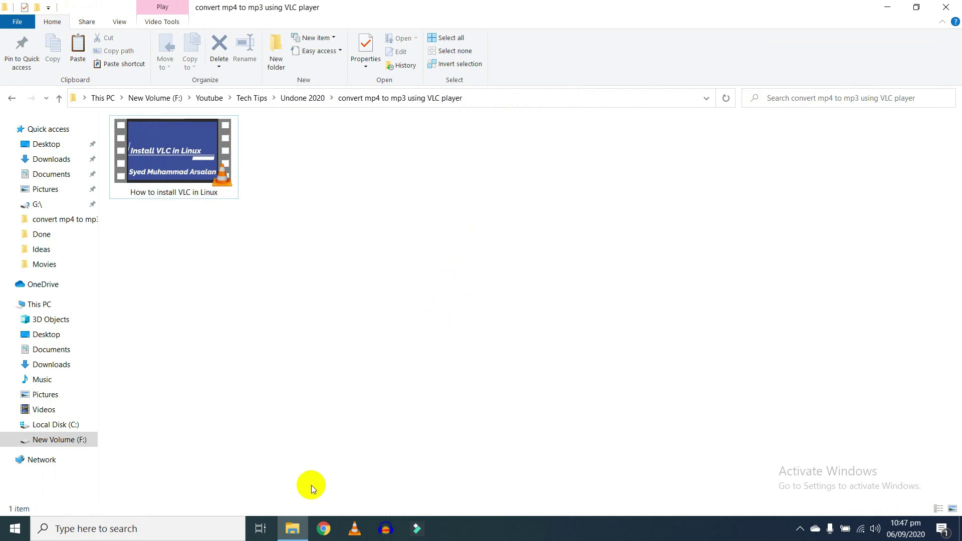
Load How to install VLC in Linux.mp4 as the source in VLC's Convert / Save dialog.
left_click(292, 528)
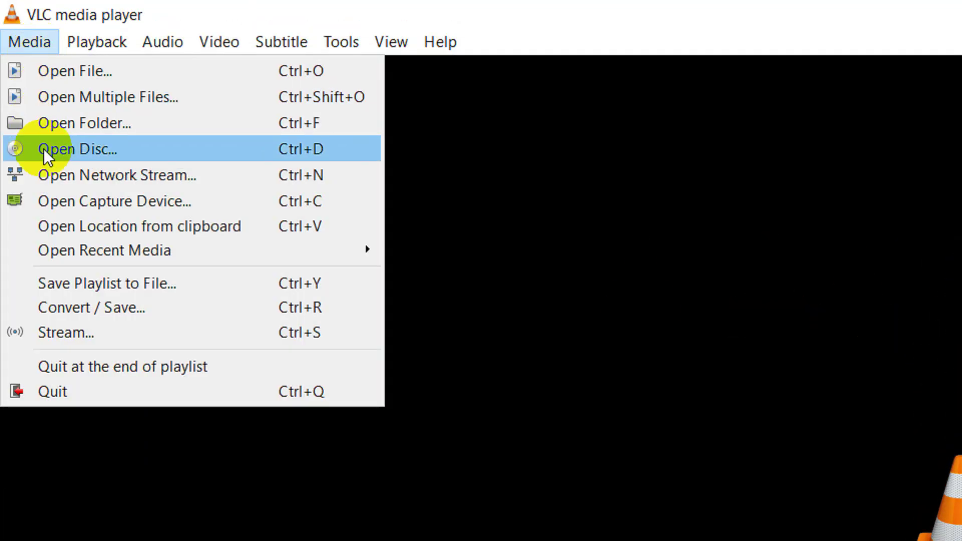
left_click(71, 311)
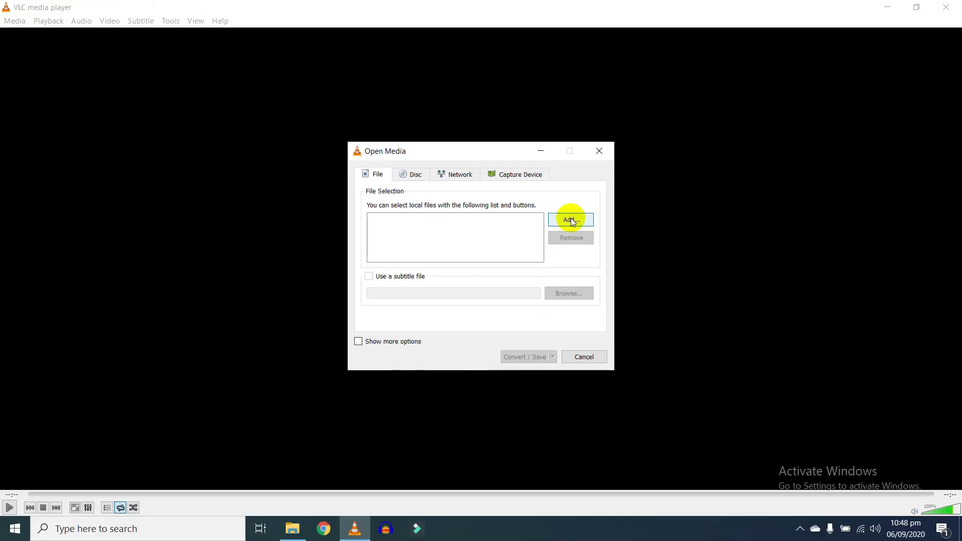
left_click(570, 219)
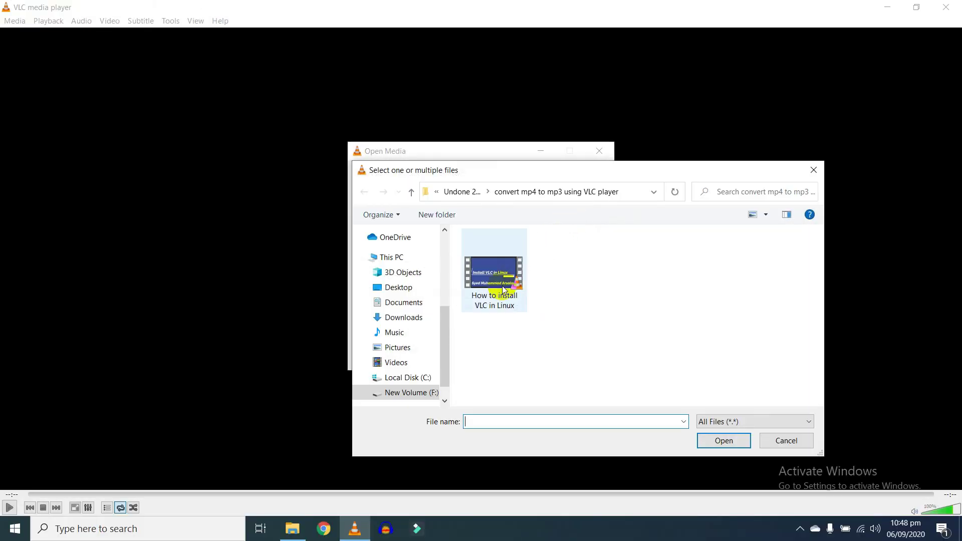
left_click(506, 288)
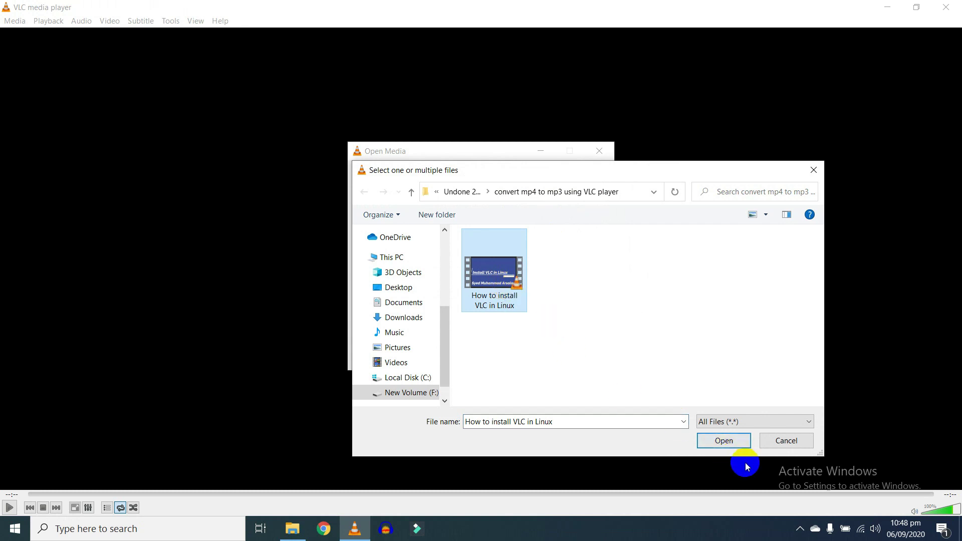
left_click(728, 444)
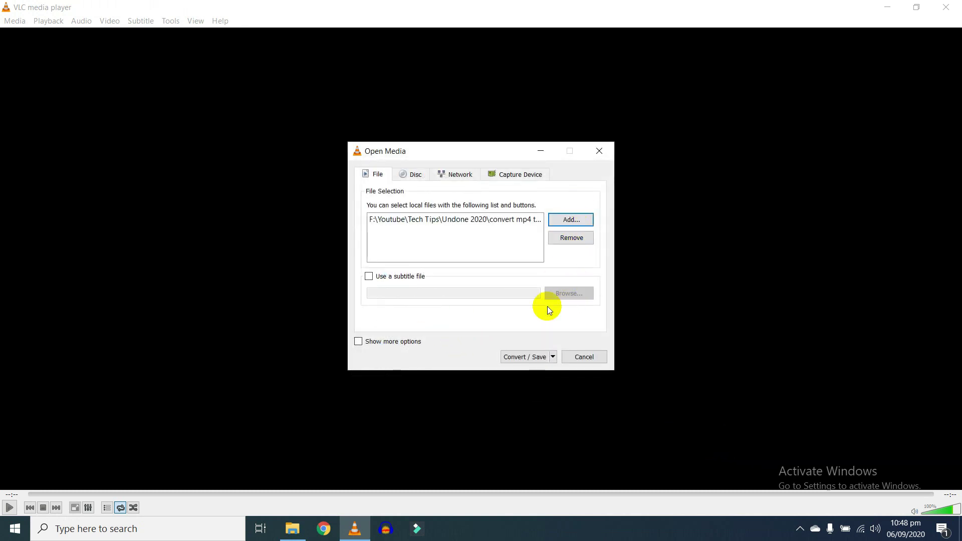
left_click(516, 364)
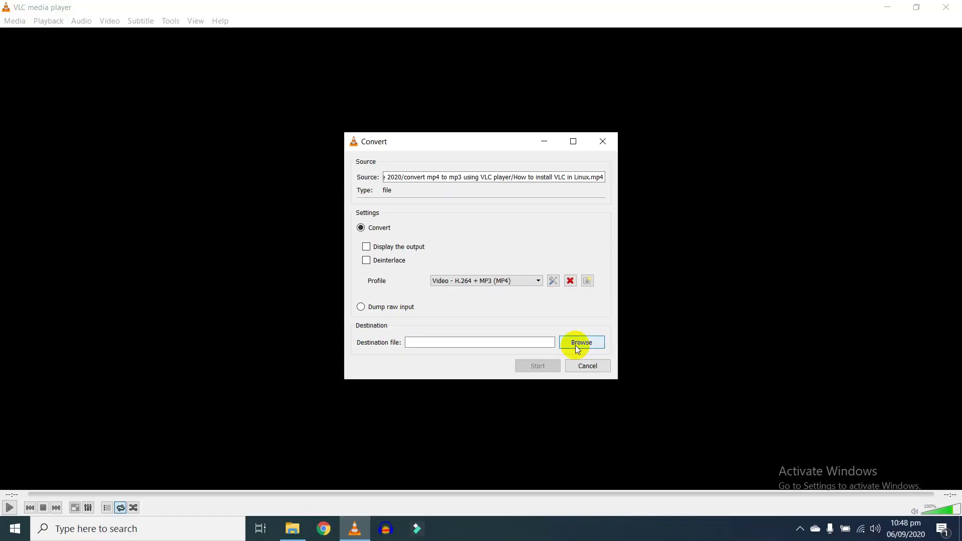
Set the destination file to test_mp3.mp3 in the video's folder.
left_click(630, 253)
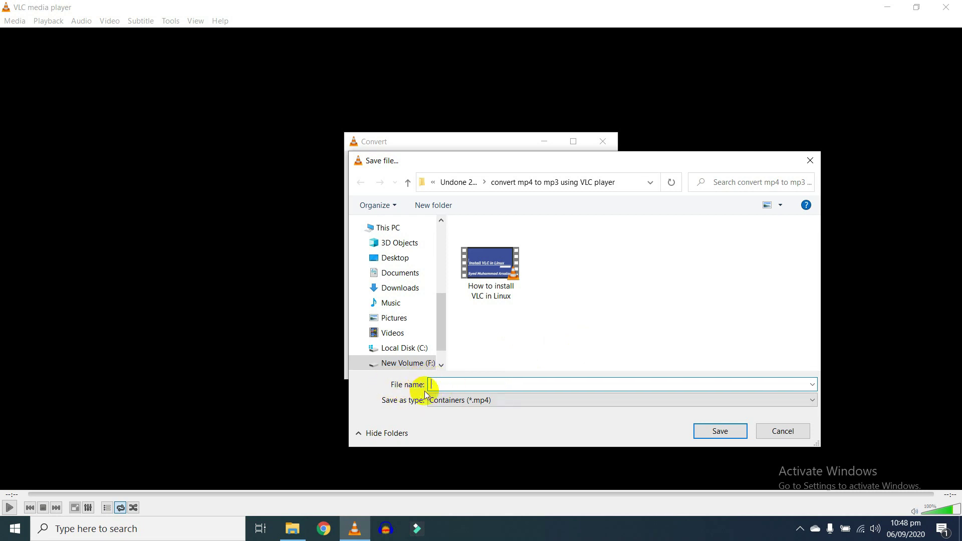
left_click(449, 384)
type("test_mp3")
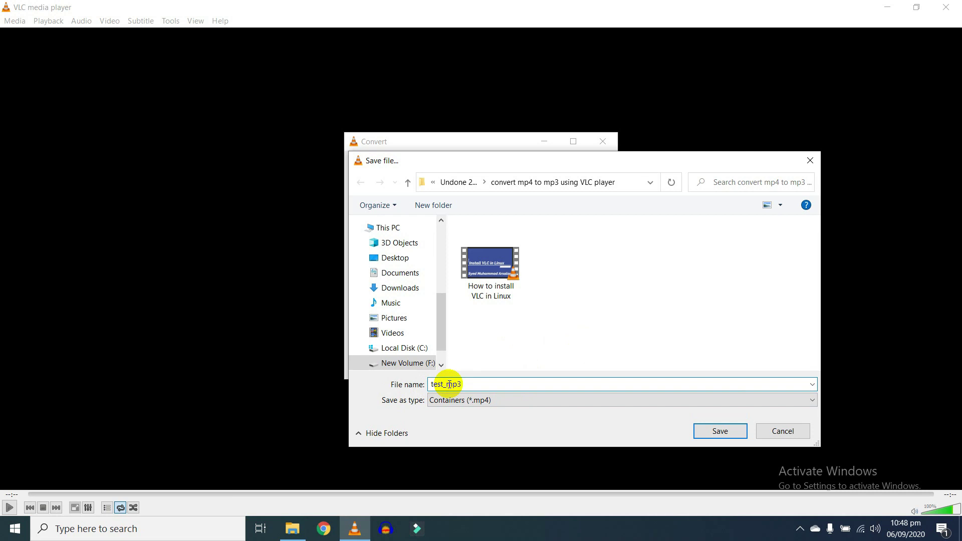
key("BackSpace")
key("BackSpace")
key("BackSpace")
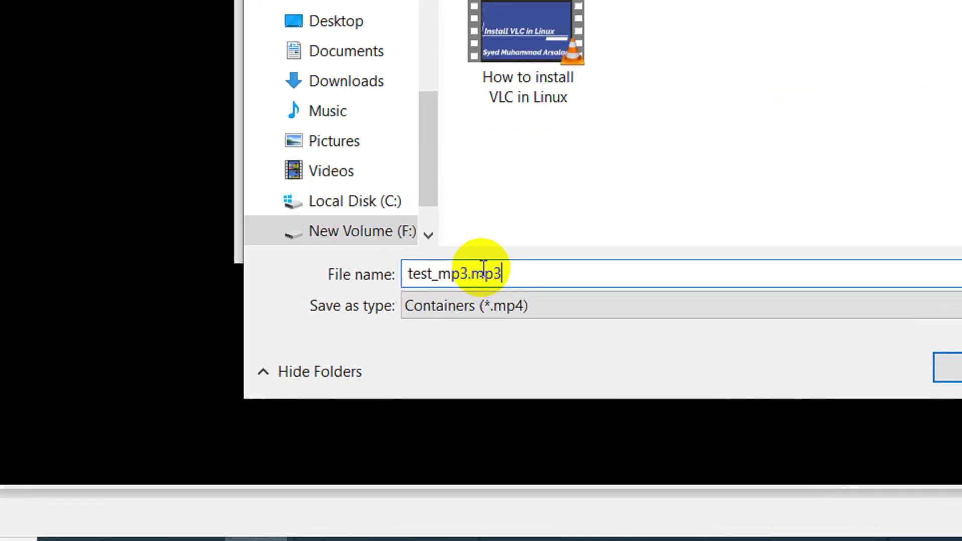
left_click_drag(486, 384, 464, 386)
mouse_move(475, 277)
left_mouse_down()
mouse_move(436, 275)
mouse_move(463, 279)
left_mouse_up()
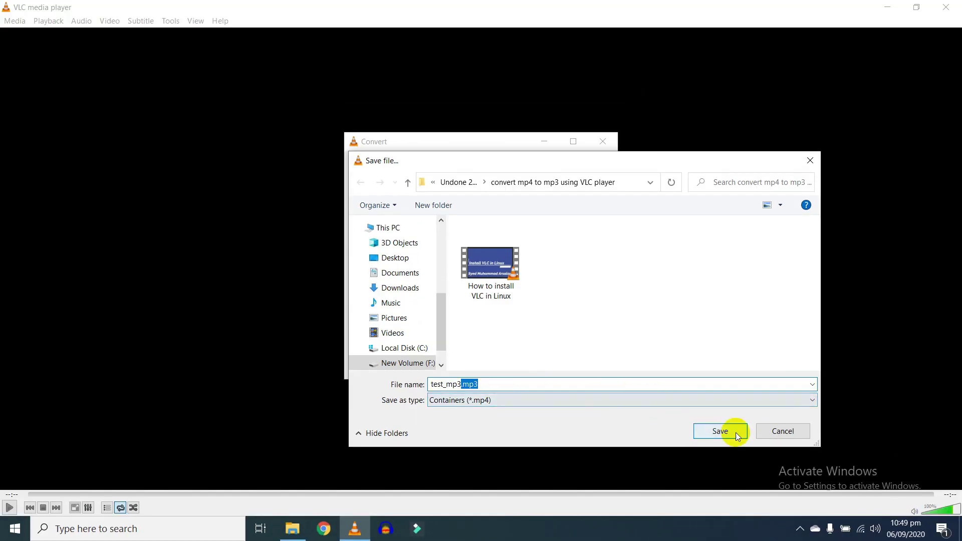
left_click(735, 432)
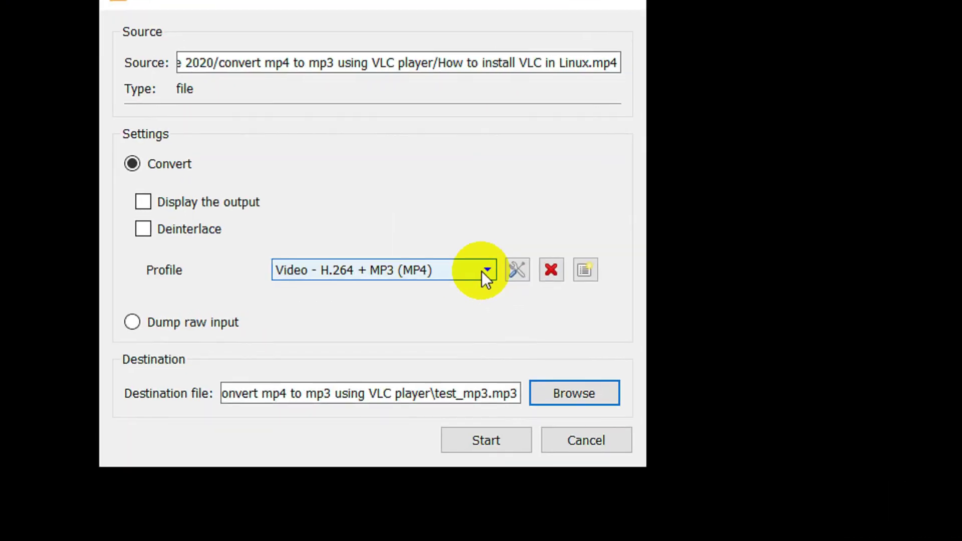
Convert the video to test_mp3.mp3 using the Audio - MP3 profile, then quit VLC.
left_click(535, 281)
scroll(470, 326, "down", 3)
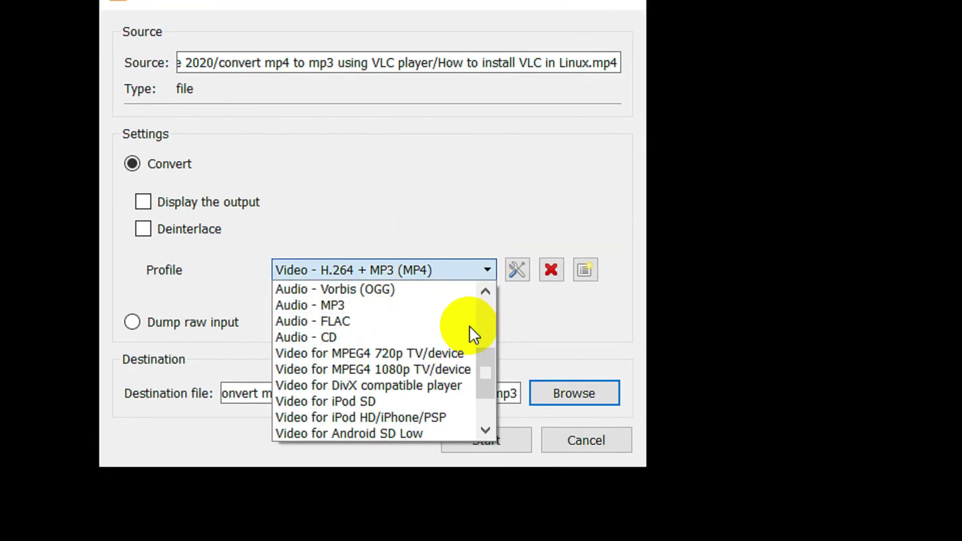
scroll(470, 326, "up", 1)
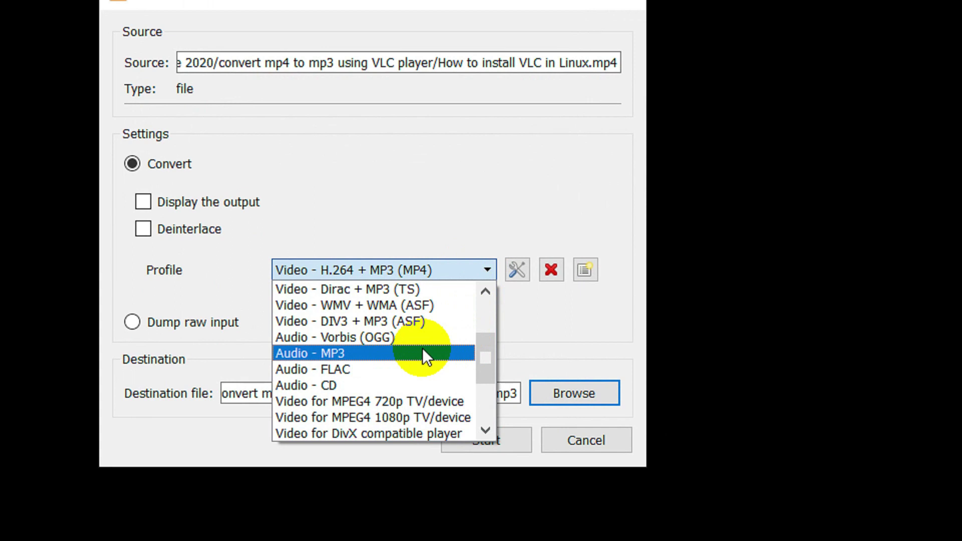
left_click(381, 358)
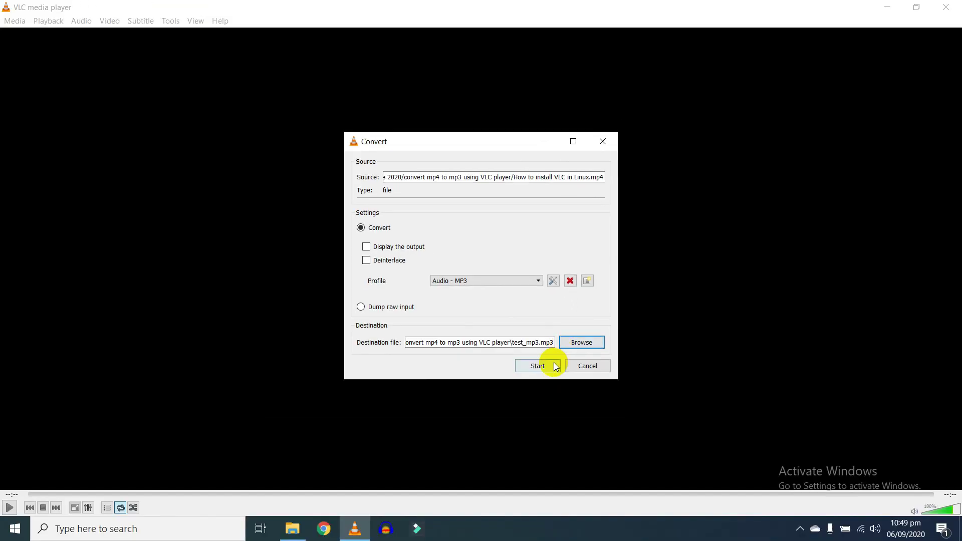
left_click(548, 365)
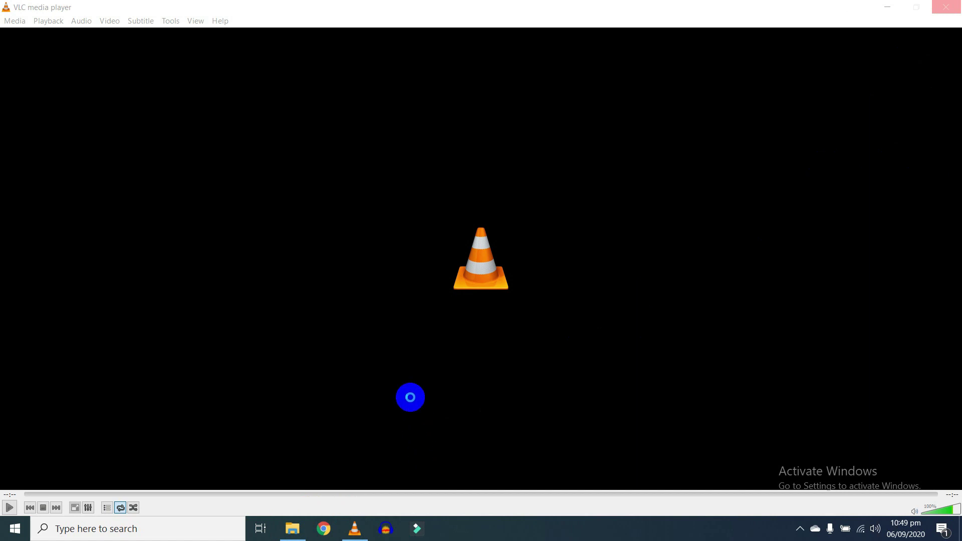
key("ctrl+q")
Bring back File Explorer and try test_mp3 in Groove Music, which shows nothing, then close it.
left_click(292, 528)
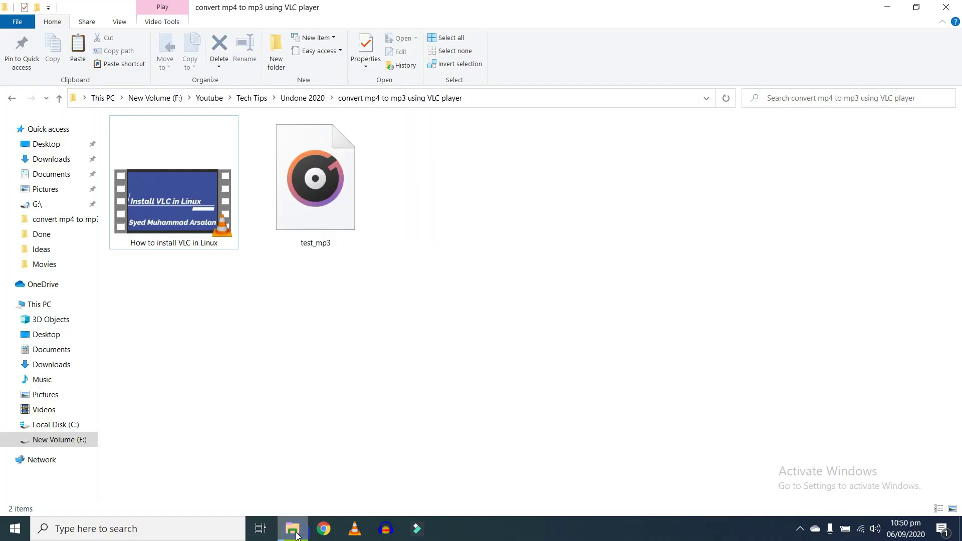
double_click(317, 228)
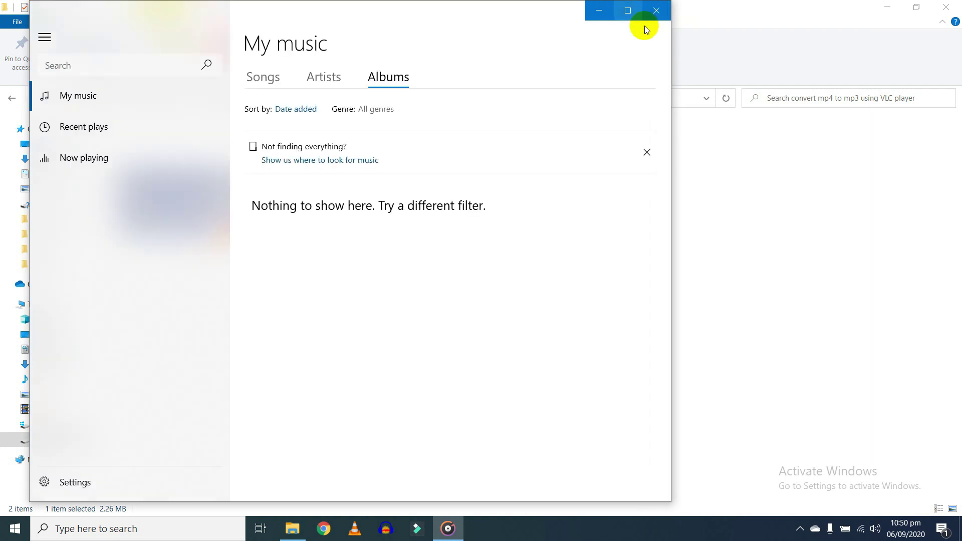
left_click(655, 11)
Play test_mp3 with VLC media player to confirm the audio, then close VLC.
right_click(368, 144)
left_click(335, 184)
right_click(336, 196)
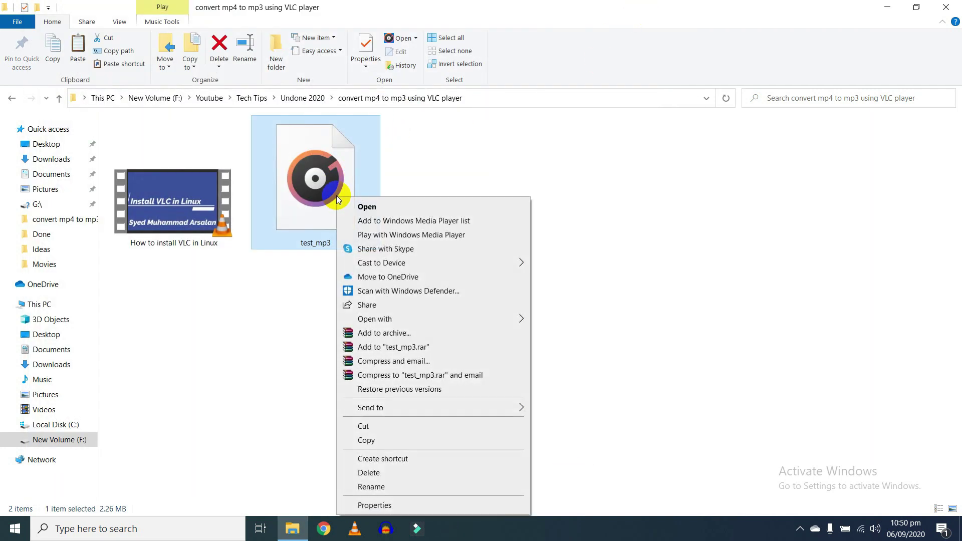
left_click(418, 318)
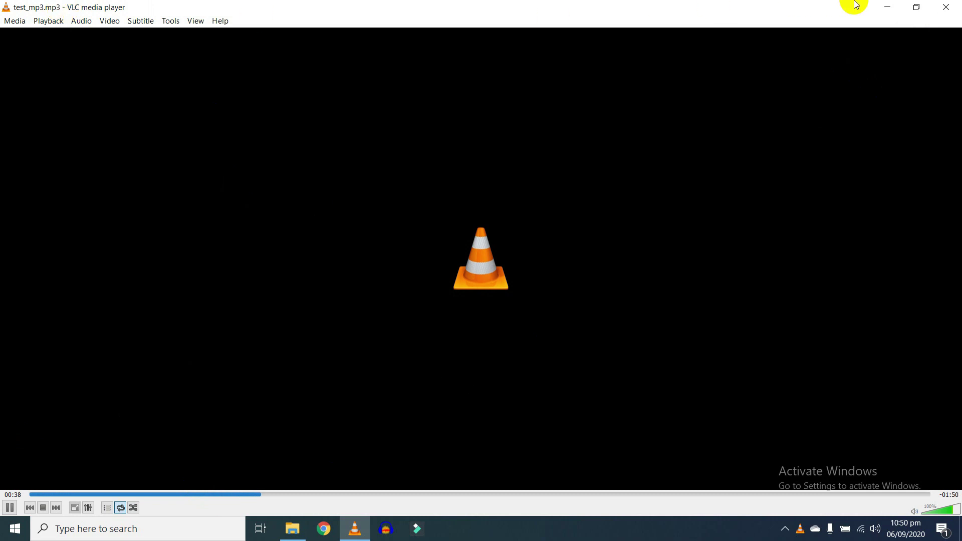
left_click(951, 11)
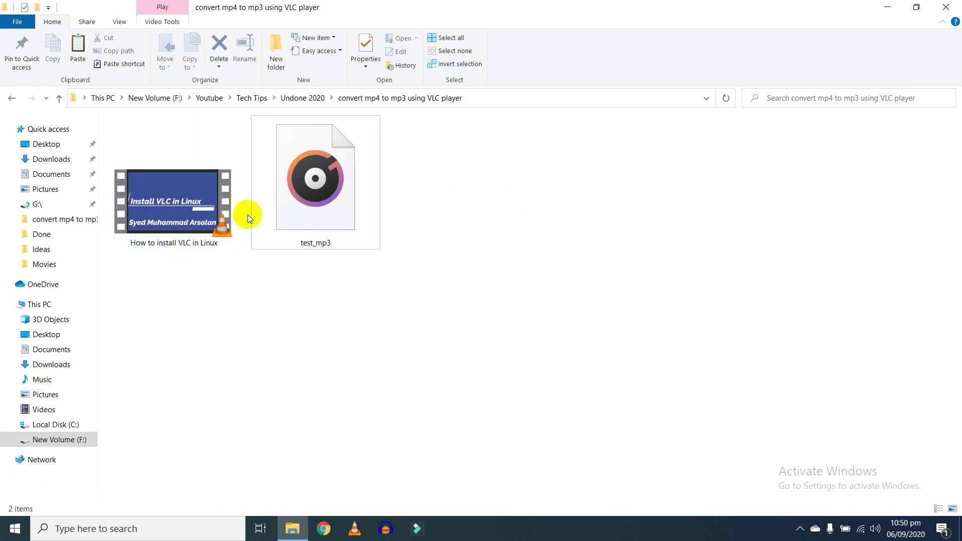
left_click(313, 206)
right_click(331, 200)
left_click(380, 342)
left_click(333, 198)
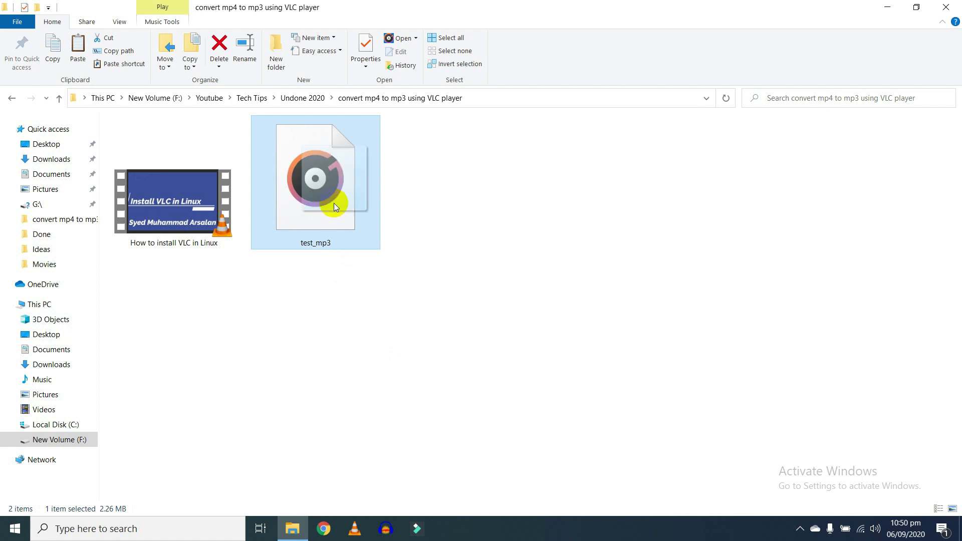
right_click(333, 203)
left_click(321, 196)
right_click(318, 192)
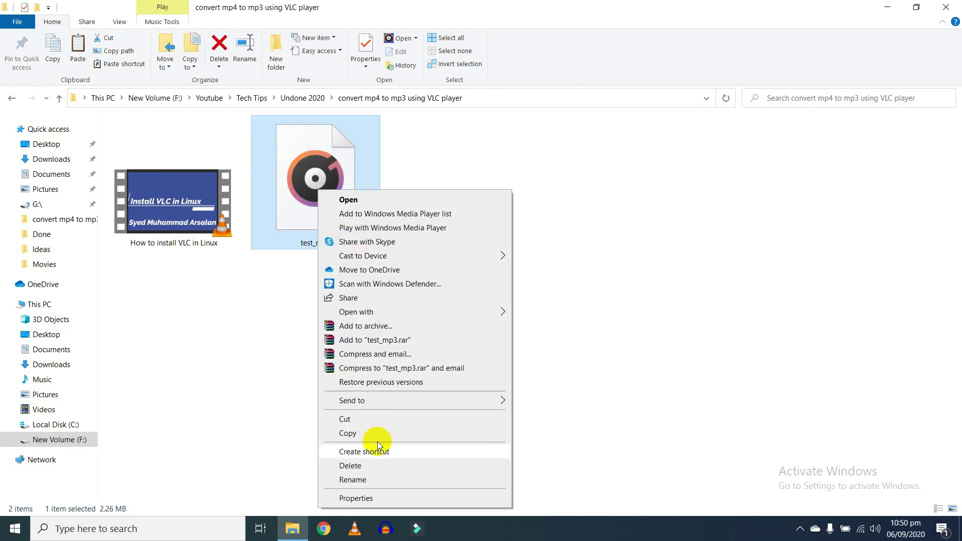
left_click(375, 496)
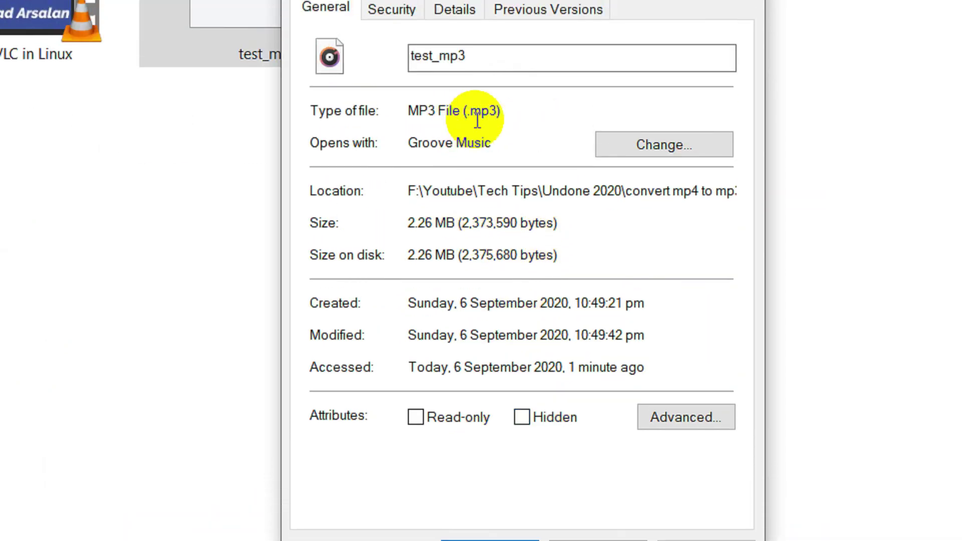
triple_click(496, 136)
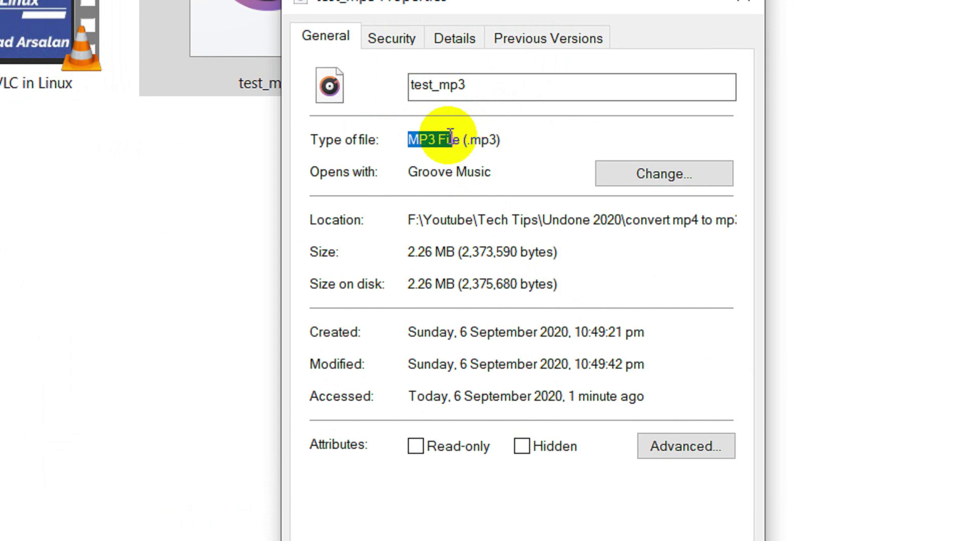
left_click_drag(456, 140, 523, 142)
left_click(450, 490)
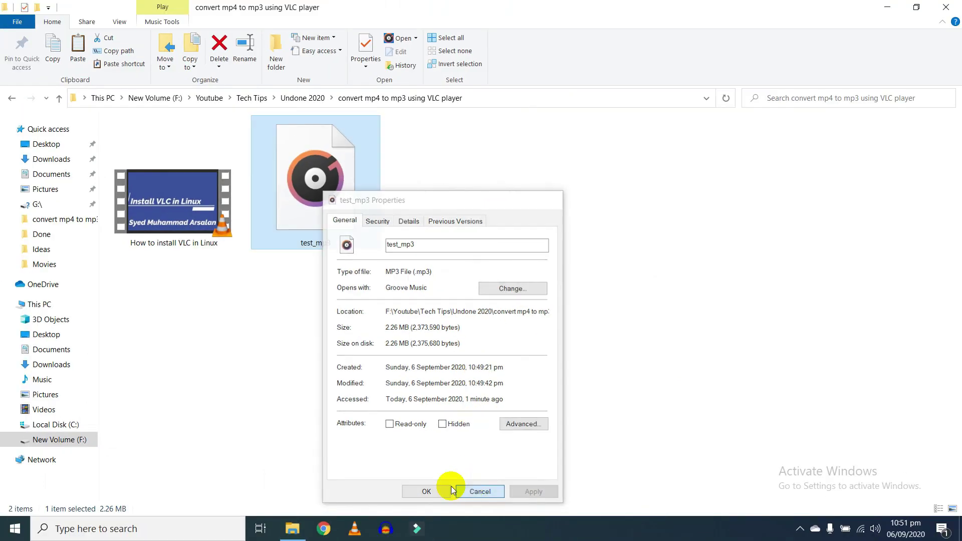
left_click(176, 200)
right_click(179, 198)
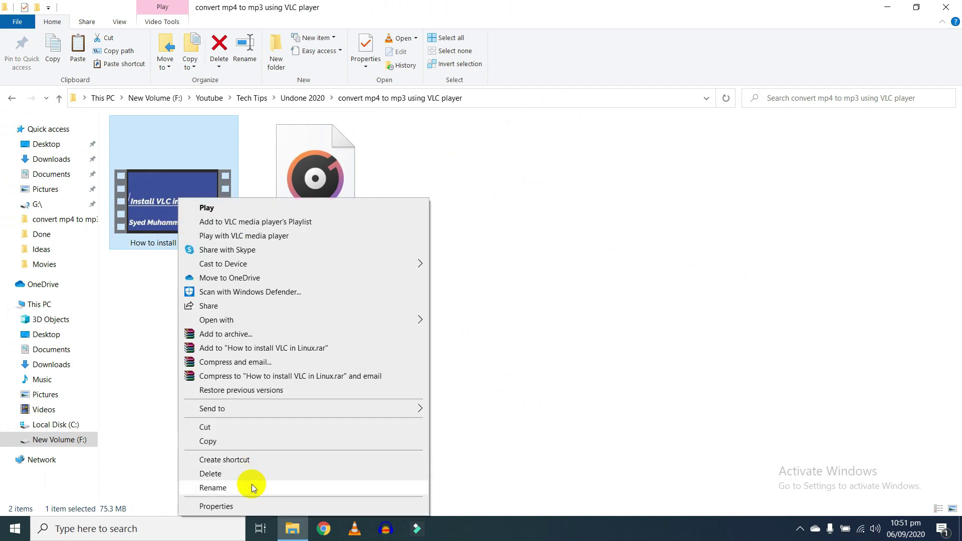
left_click(252, 505)
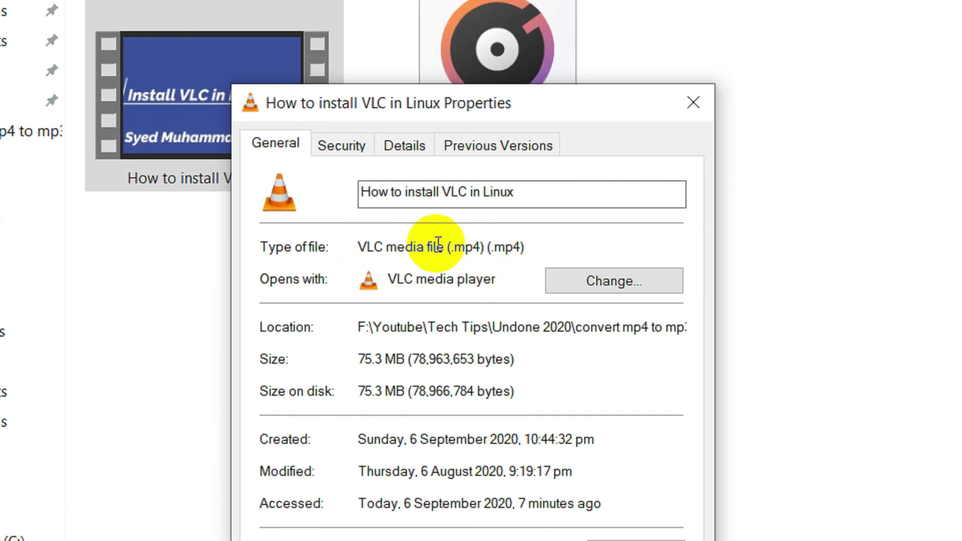
left_click_drag(281, 276, 337, 278)
left_click(338, 280)
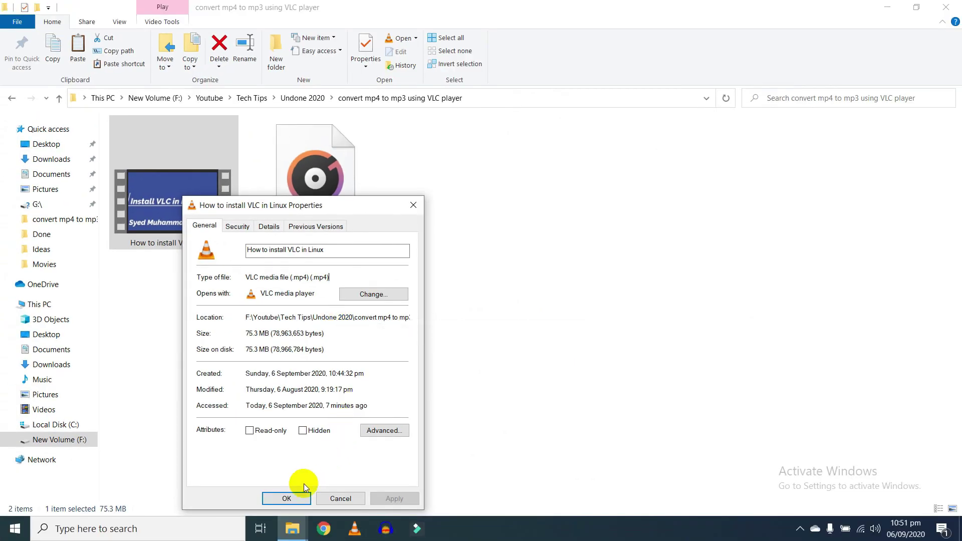
left_click(300, 497)
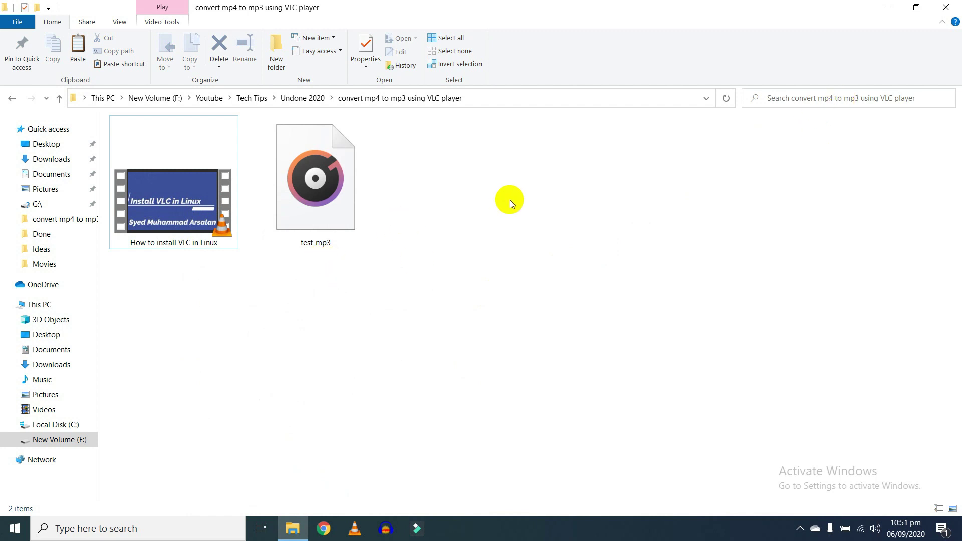
Close the File Explorer window, leaving the Windows desktop showing.
left_click(946, 7)
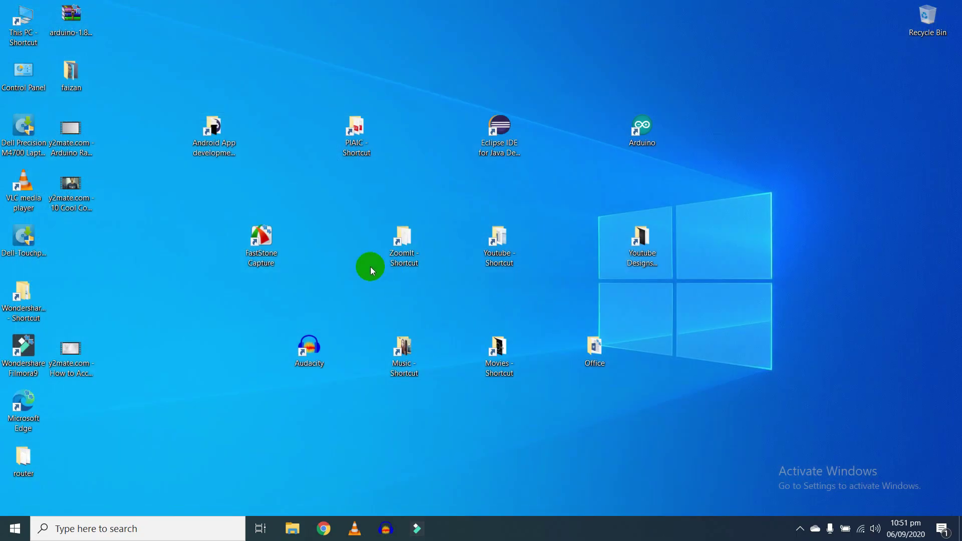